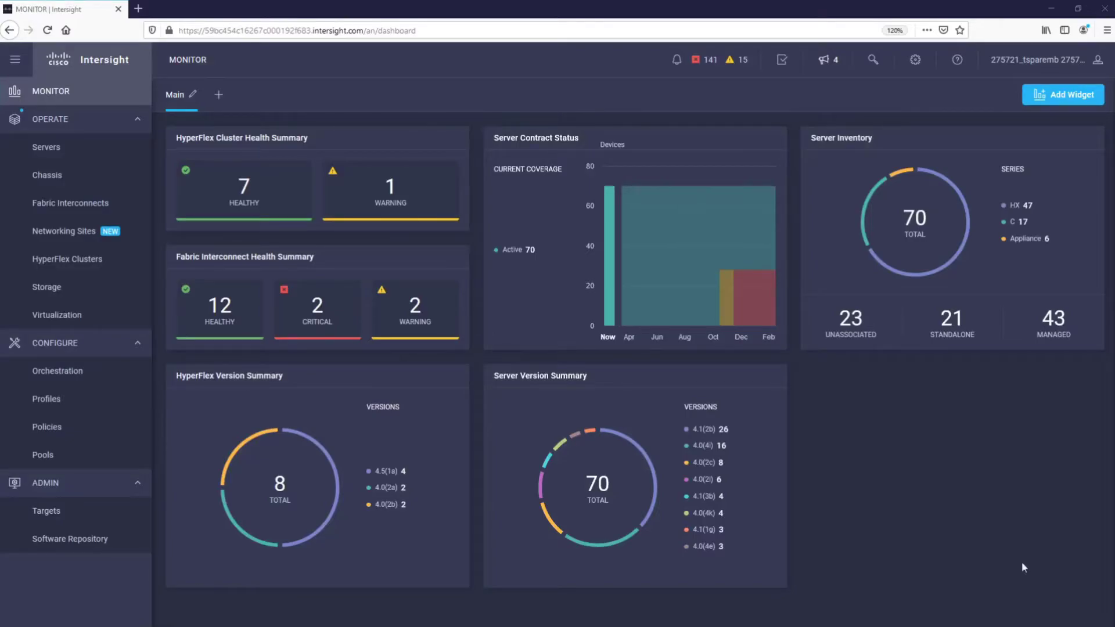
{"action": "left_click", "coordinate": [424, 209]}
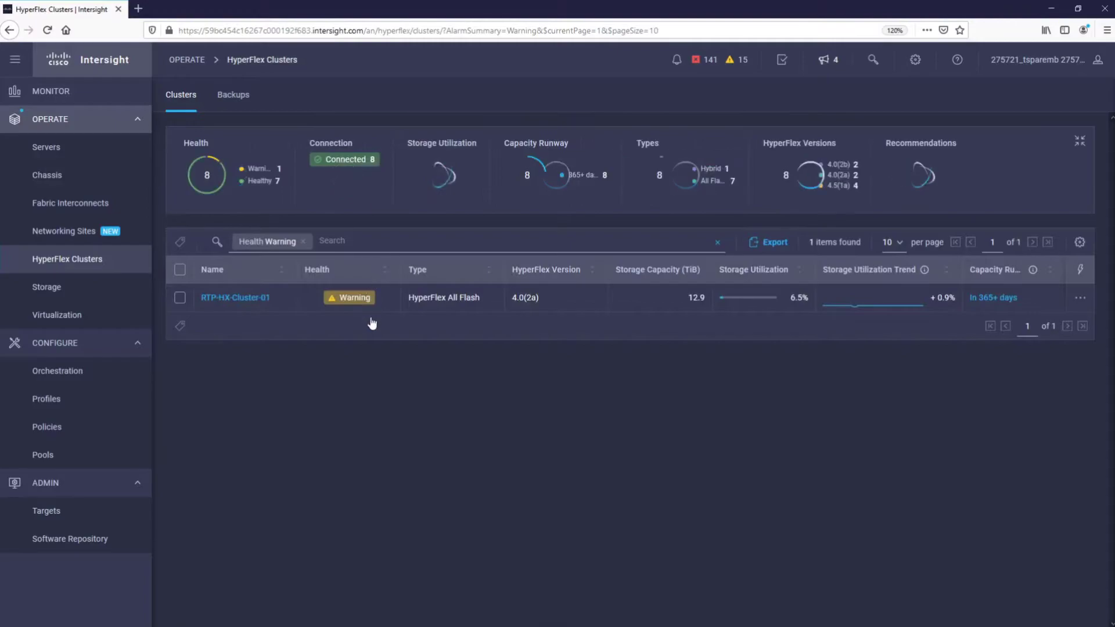
{"action": "mouse_move", "coordinate": [355, 298]}
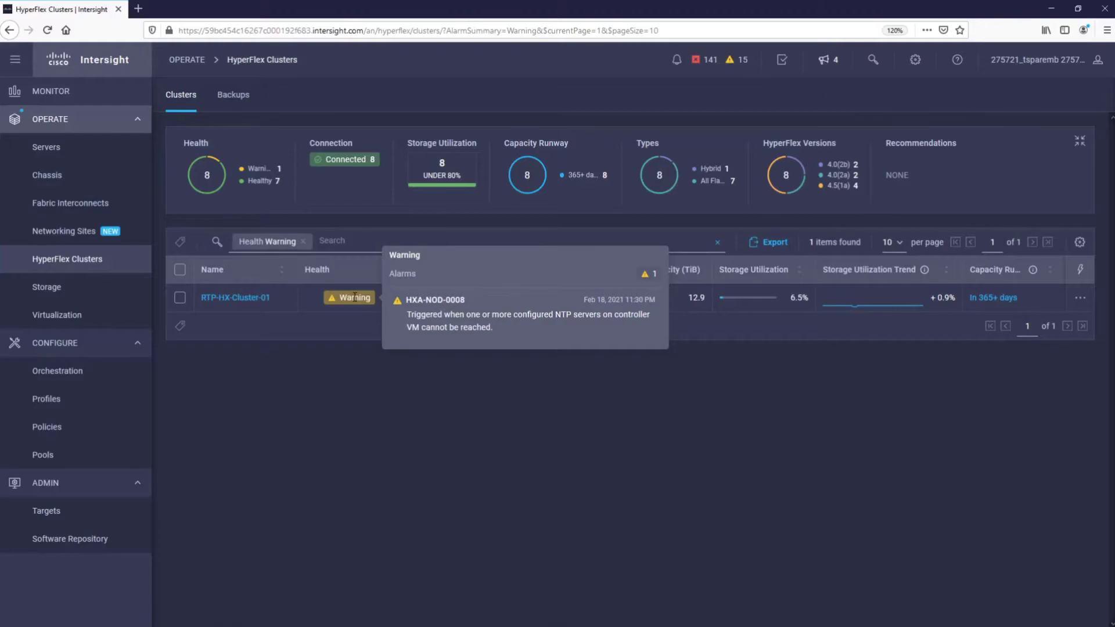
{"action": "left_click", "coordinate": [81, 92]}
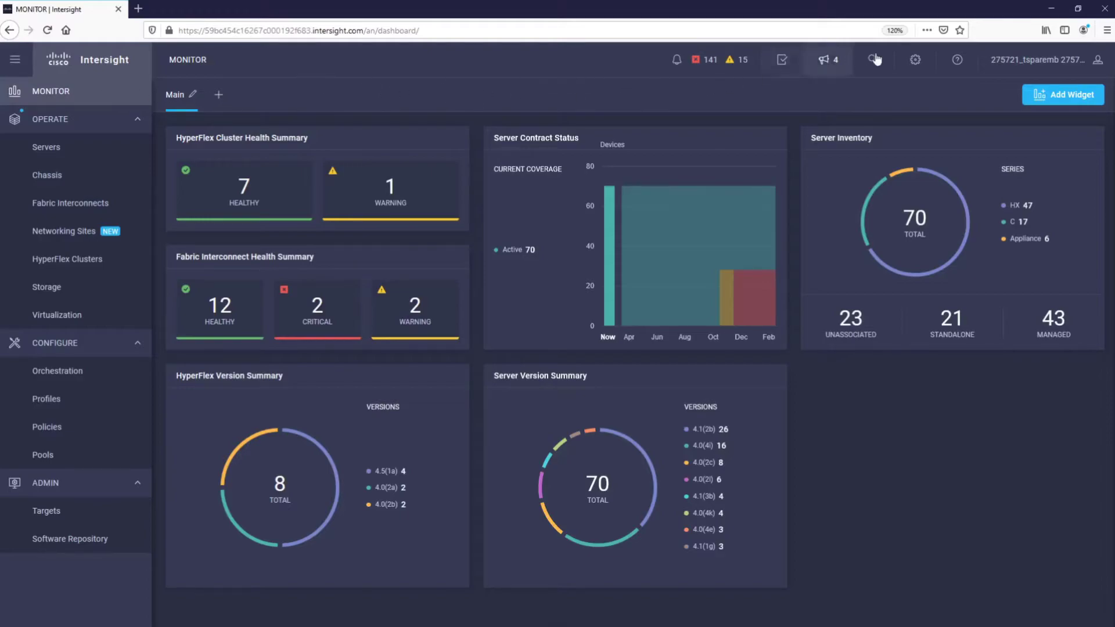
Step: Search the widget library for 'hyperflex' and add the Top 5 HyperFlex Clusters by Storage Utilization widget
{"action": "left_click", "coordinate": [1054, 99]}
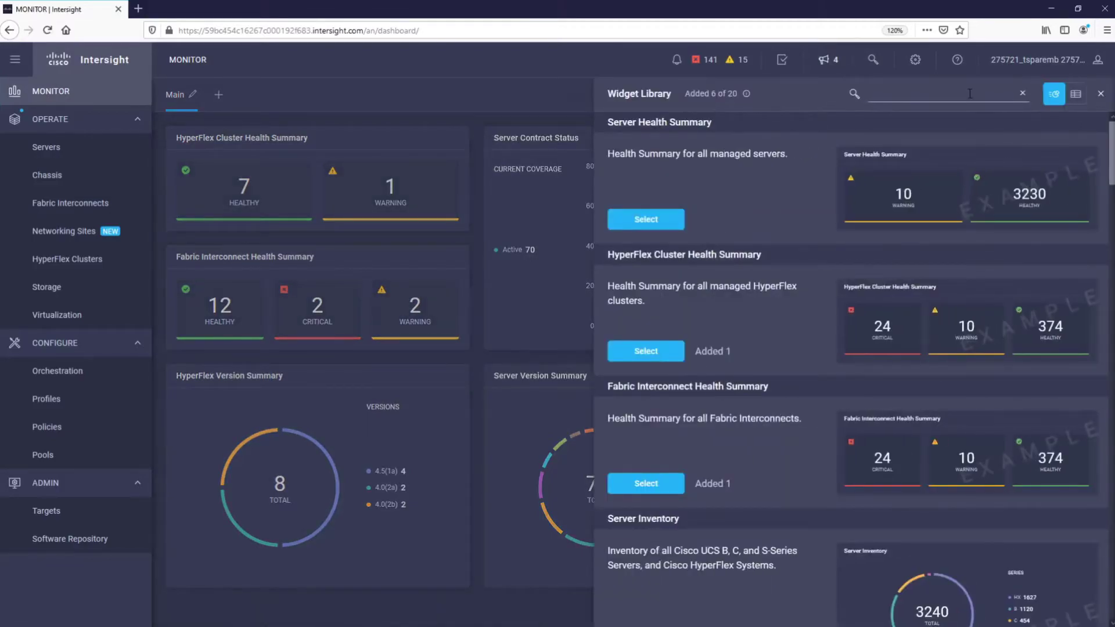
{"action": "left_click", "coordinate": [970, 94]}
{"action": "type", "text": "h"}
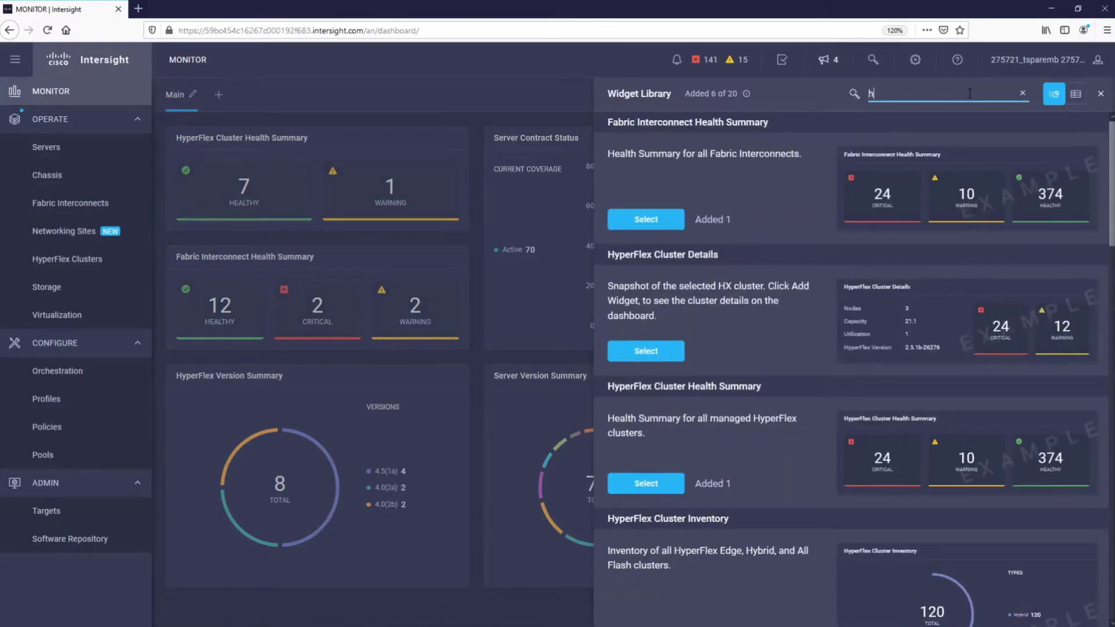
{"action": "type", "text": "yperflex"}
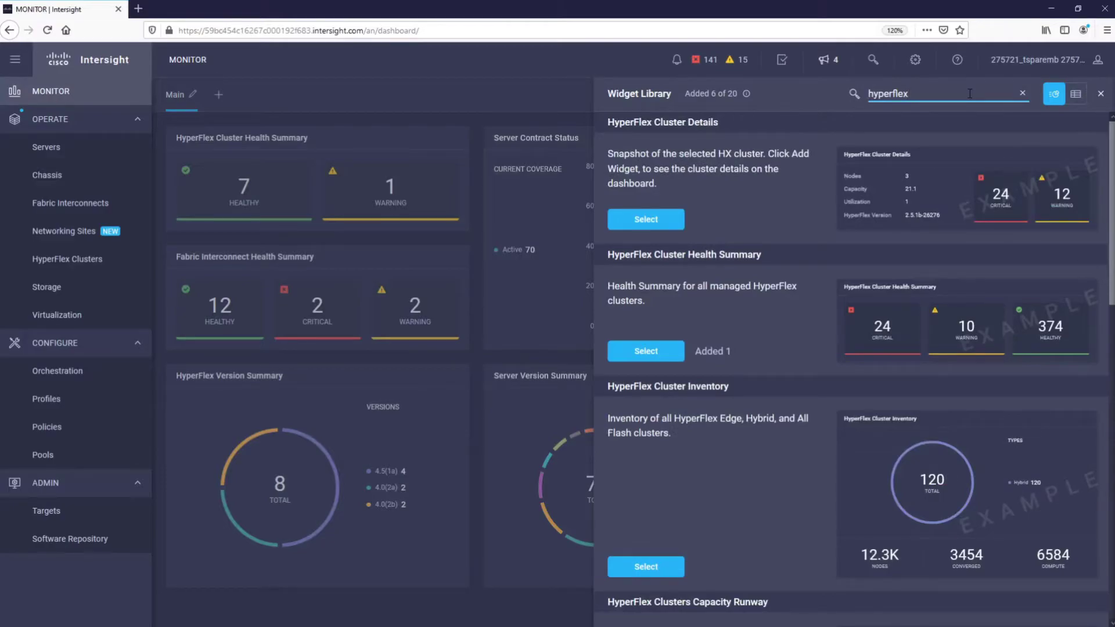
{"action": "scroll", "coordinate": [982, 320], "scroll_direction": "down", "scroll_amount": 12}
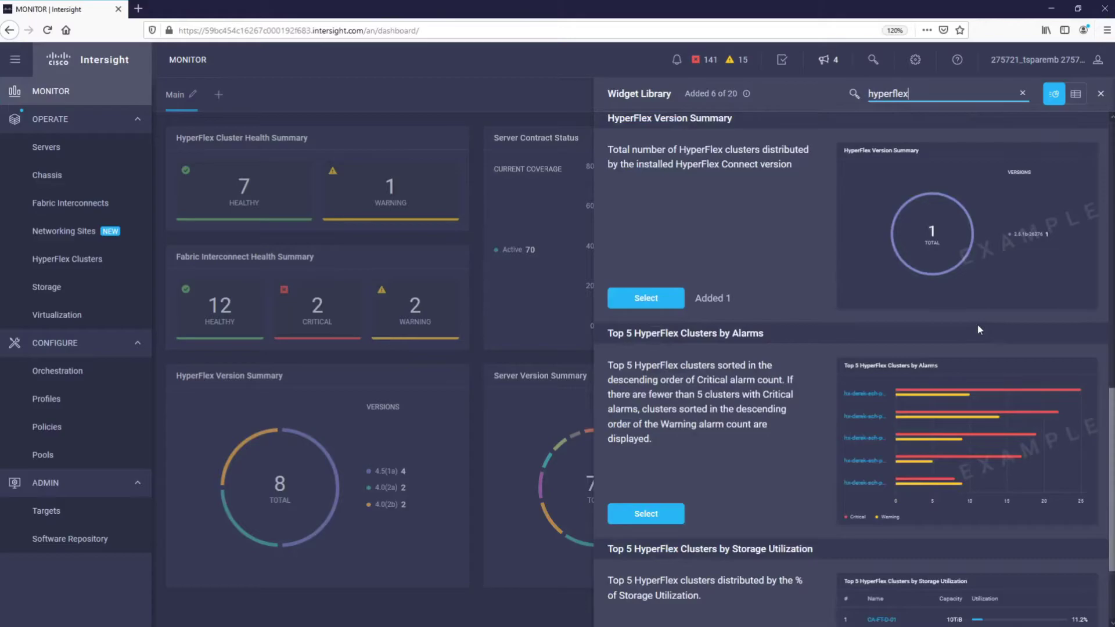
{"action": "scroll", "coordinate": [978, 326], "scroll_direction": "down", "scroll_amount": 2}
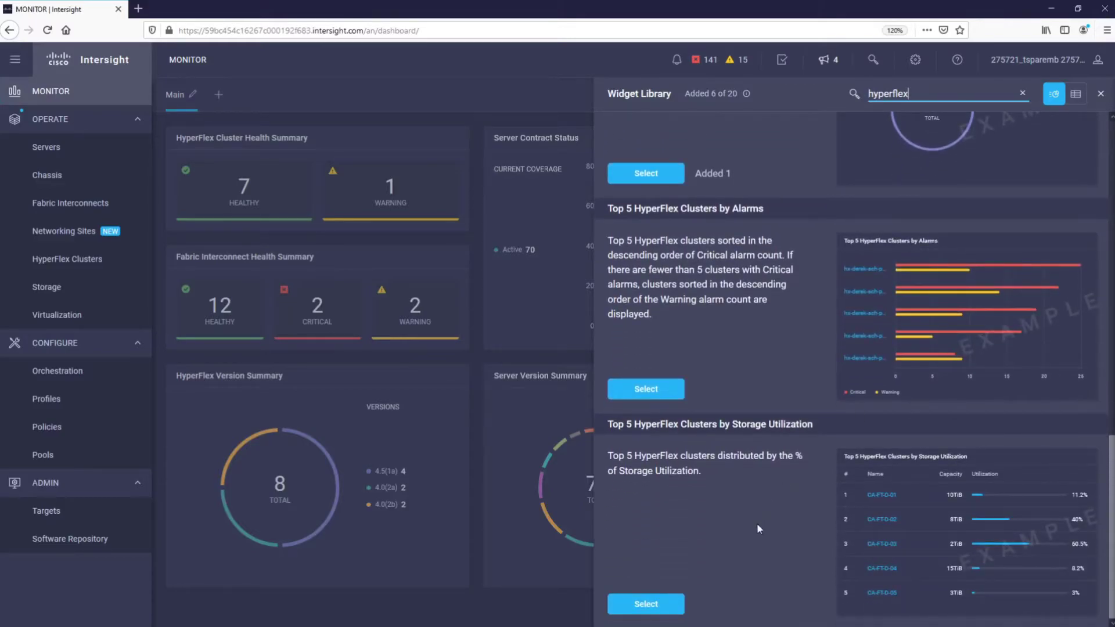
{"action": "left_click", "coordinate": [650, 605]}
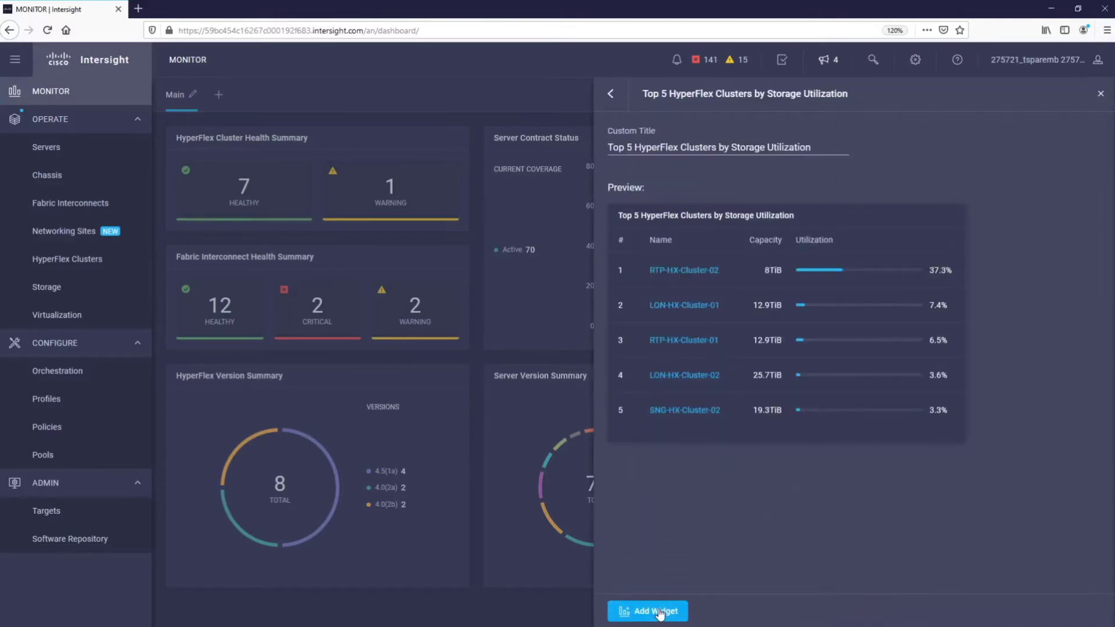
{"action": "left_click", "coordinate": [660, 612]}
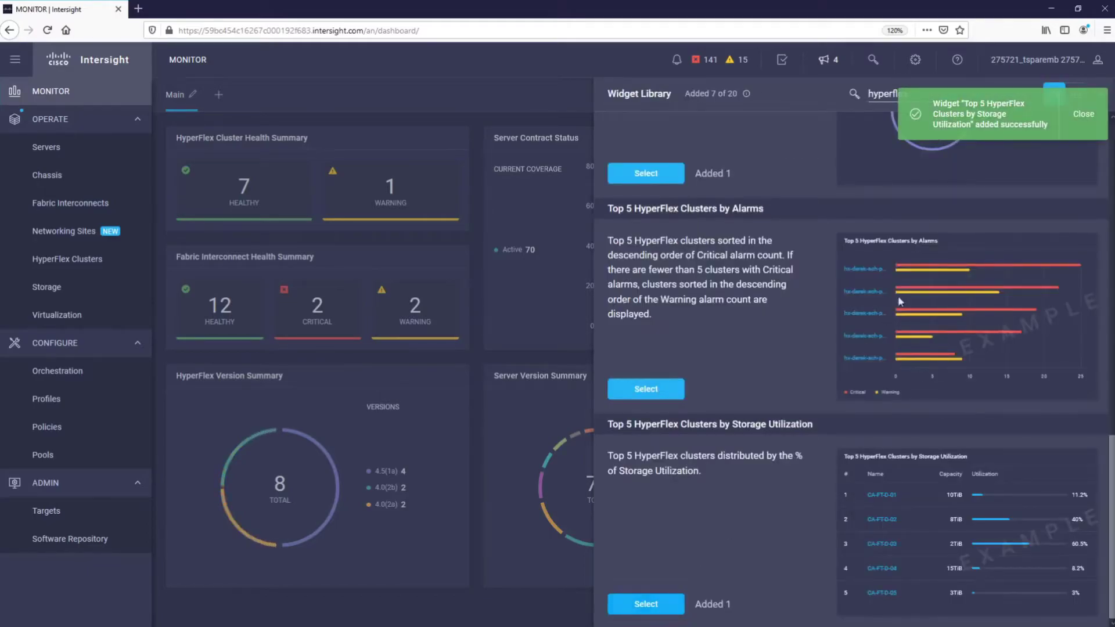
{"action": "left_click", "coordinate": [1076, 129]}
{"action": "left_click", "coordinate": [1101, 94]}
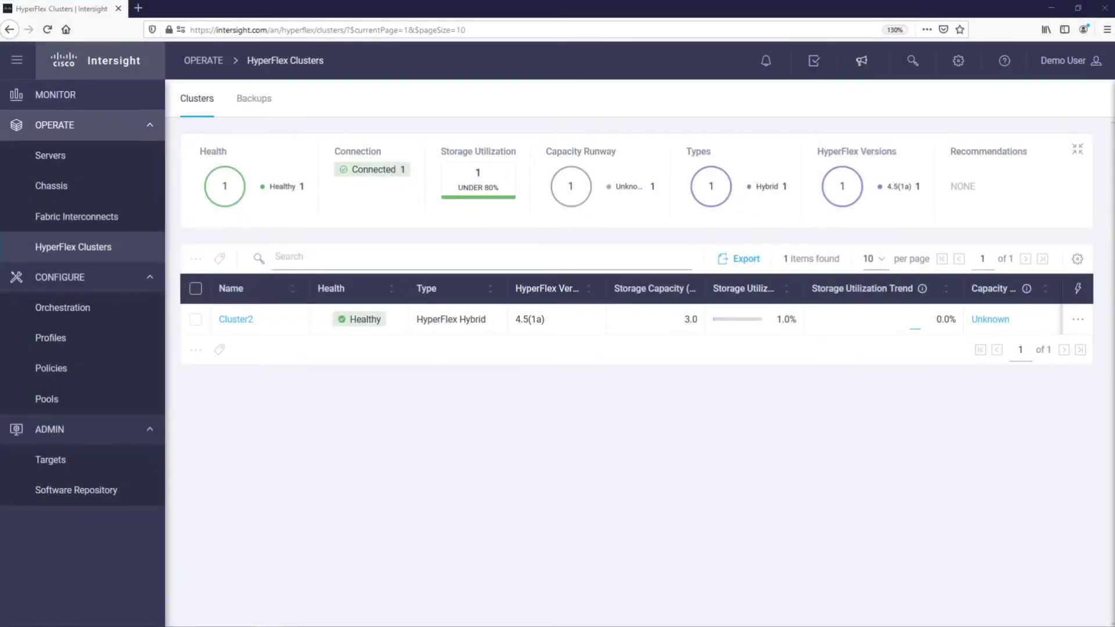
Step: Launch HyperFlex Connect for Cluster2, view its datastores with DS01 mounted, then return to Intersight
{"action": "left_click", "coordinate": [1079, 320]}
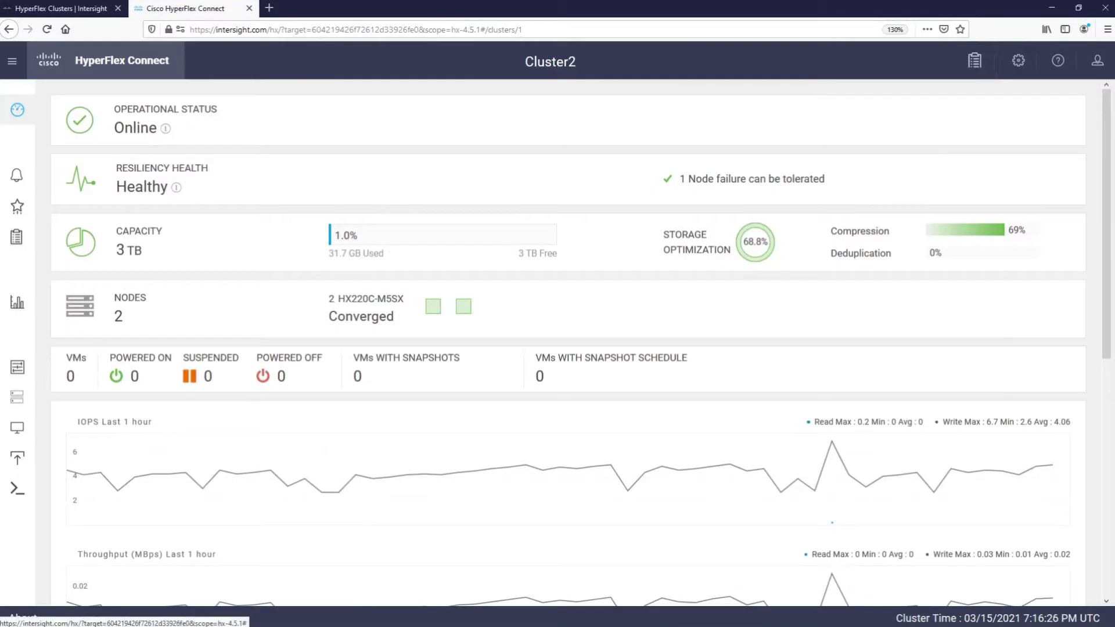
{"action": "mouse_move", "coordinate": [21, 404]}
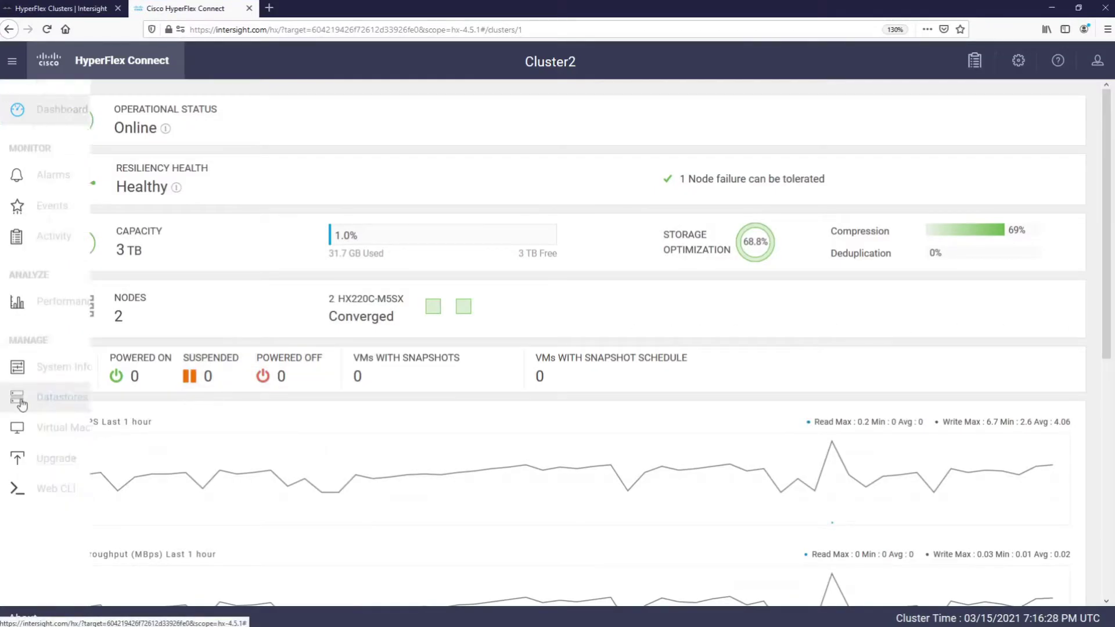
{"action": "left_click", "coordinate": [21, 401]}
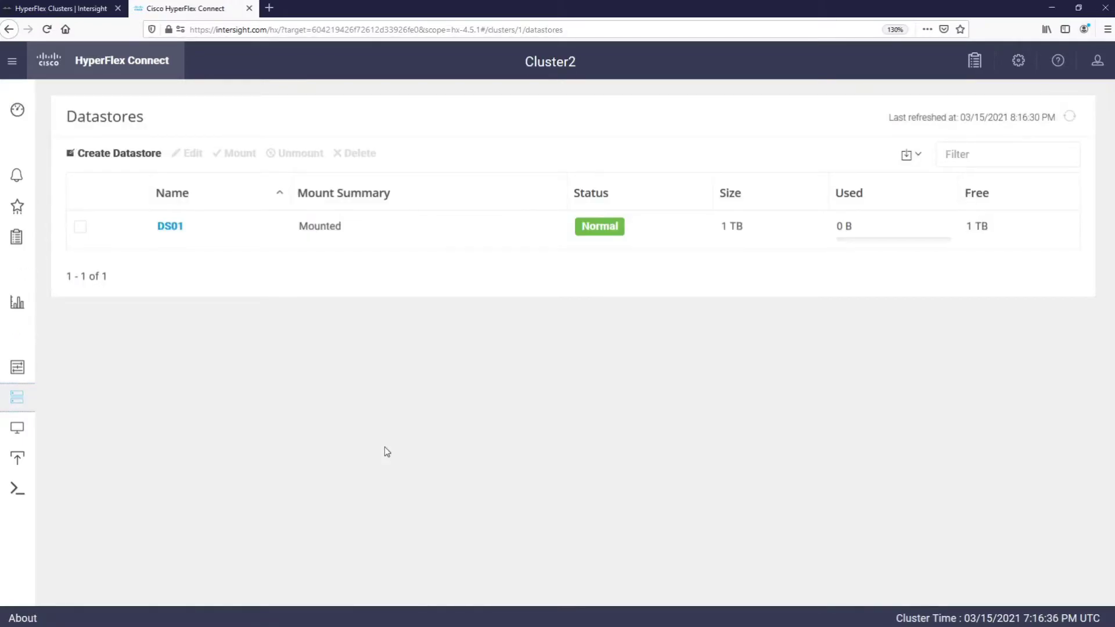
{"action": "left_click", "coordinate": [65, 11]}
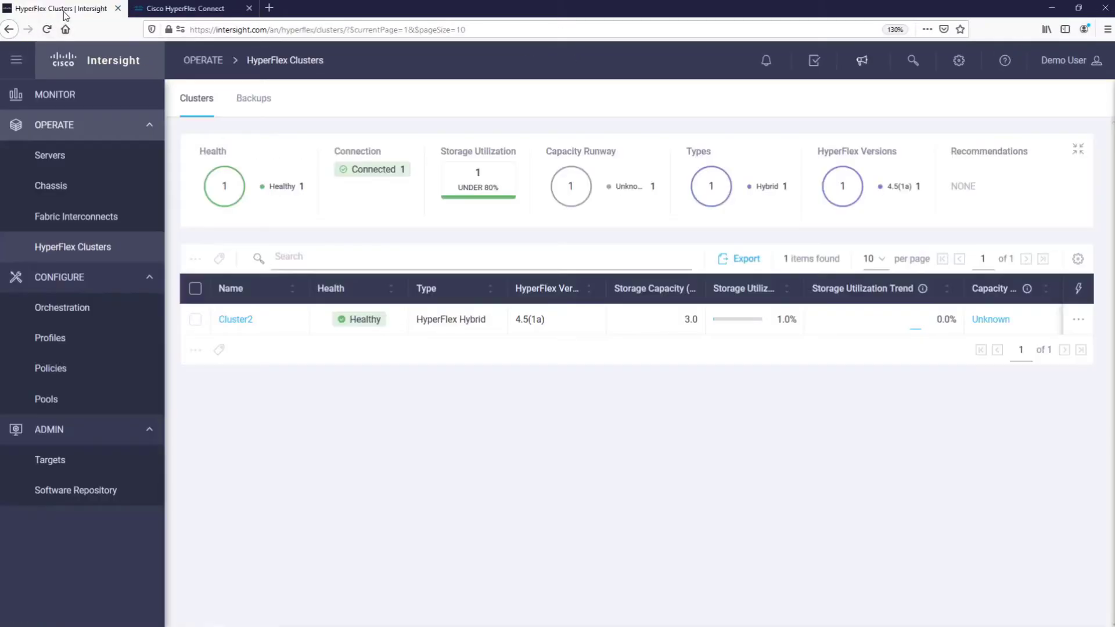
Step: Open Cluster2's details, then the first node's server C220-WZP22411LFH General page
{"action": "left_click", "coordinate": [235, 319]}
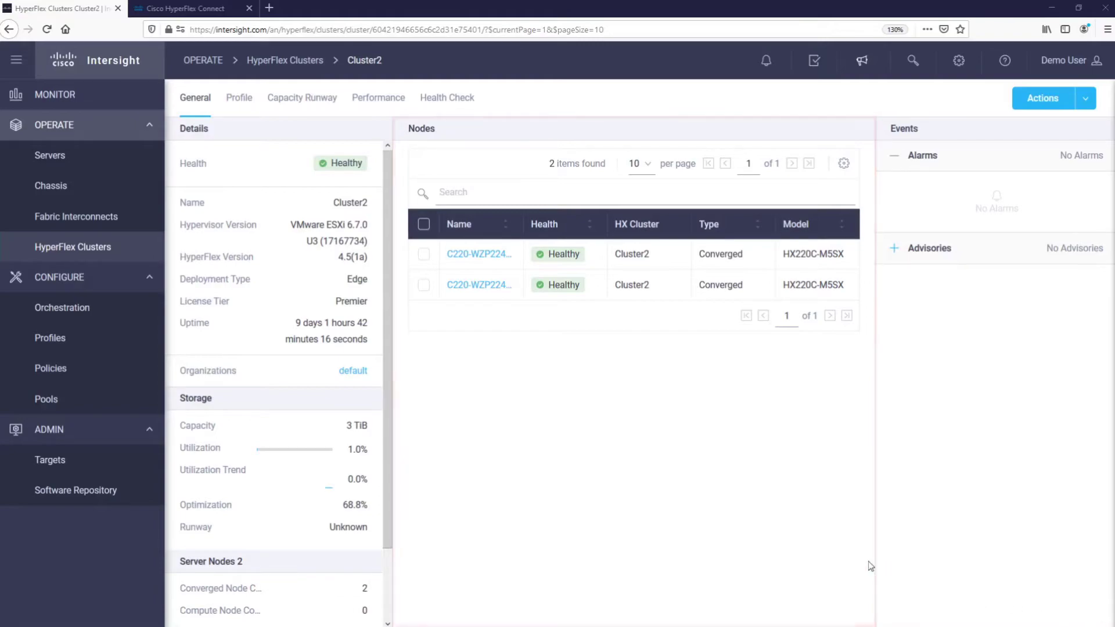
{"action": "left_click", "coordinate": [458, 264]}
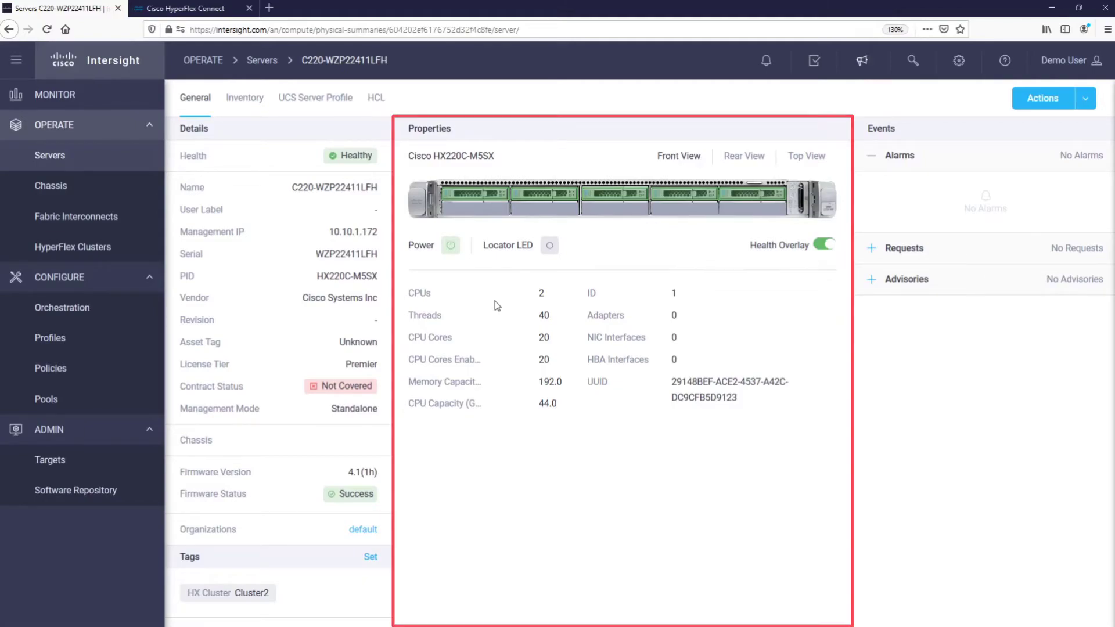
Step: Switch the server picture to Rear View, then Top View showing CPU 1, CPU 2 and memory slots
{"action": "left_click", "coordinate": [738, 158]}
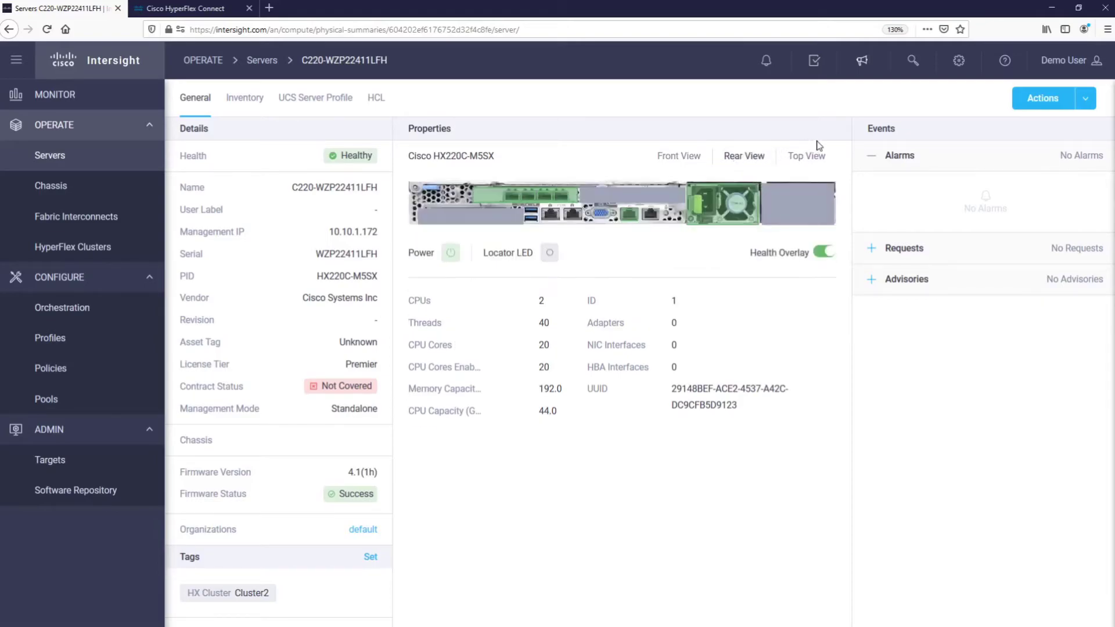
{"action": "left_click", "coordinate": [808, 158]}
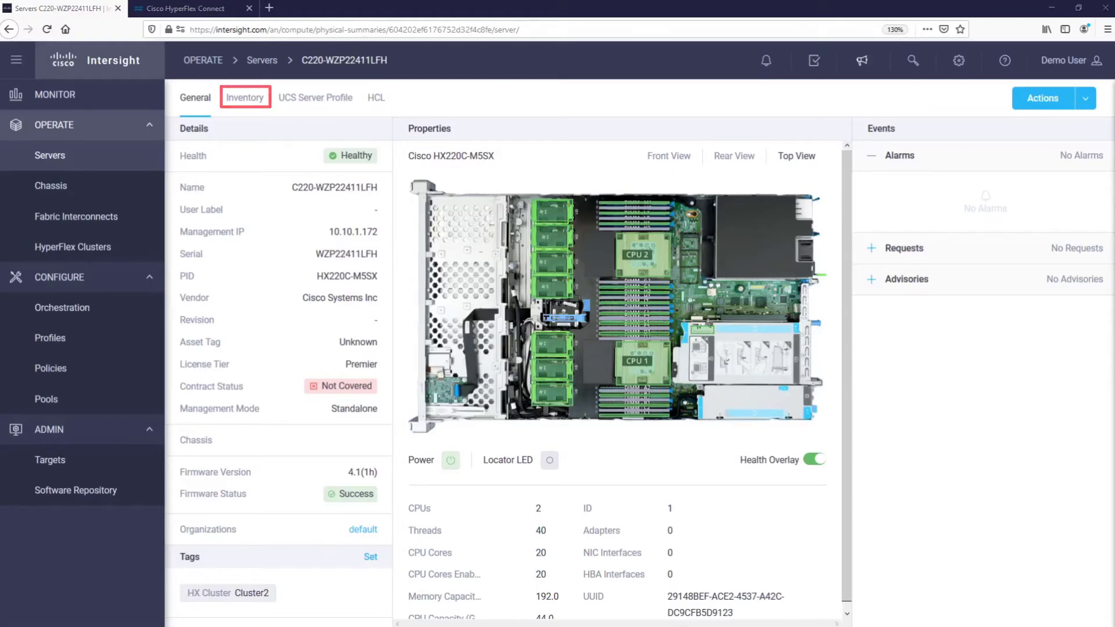
{"action": "left_click", "coordinate": [246, 97]}
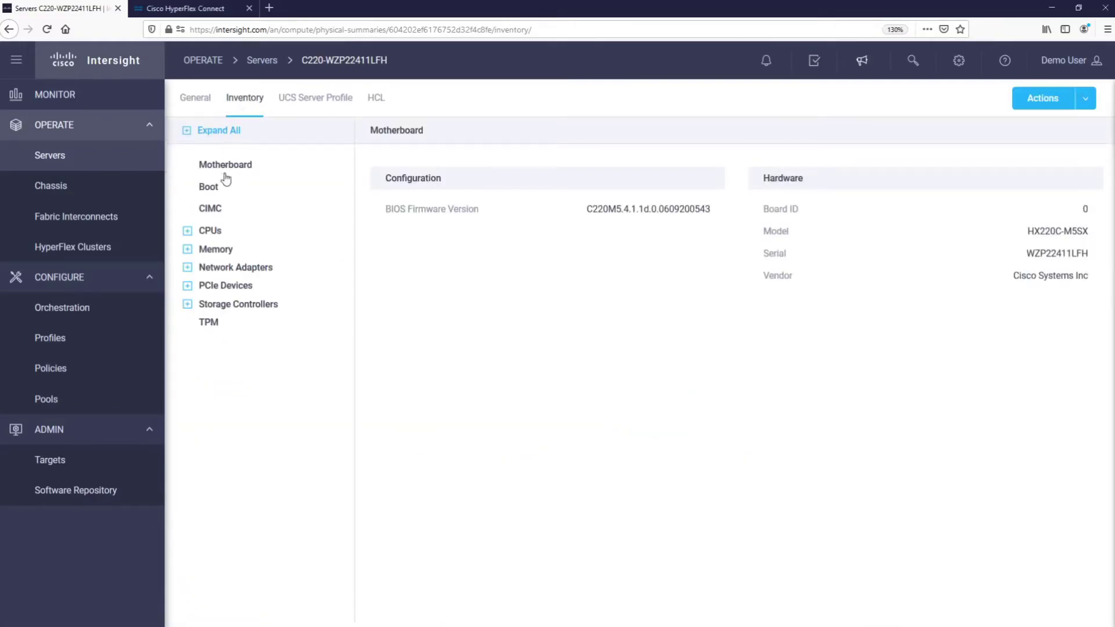
Step: List the server's two CPUs and twelve 16384 MiB DDR4 DIMMs, then launch its IMC
{"action": "left_click", "coordinate": [219, 233]}
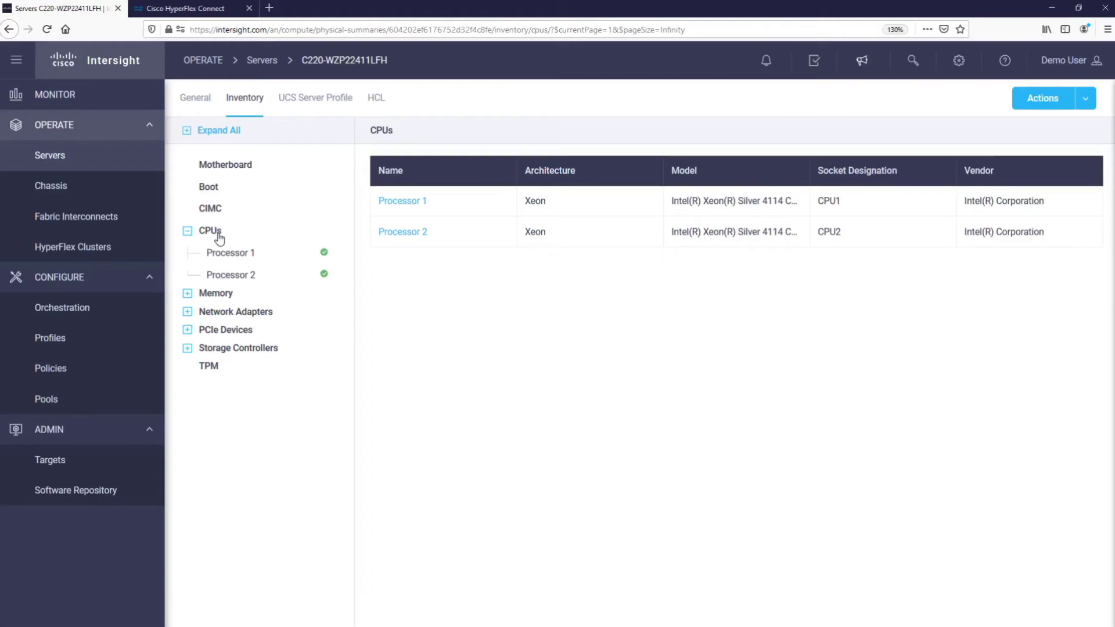
{"action": "left_click", "coordinate": [216, 294]}
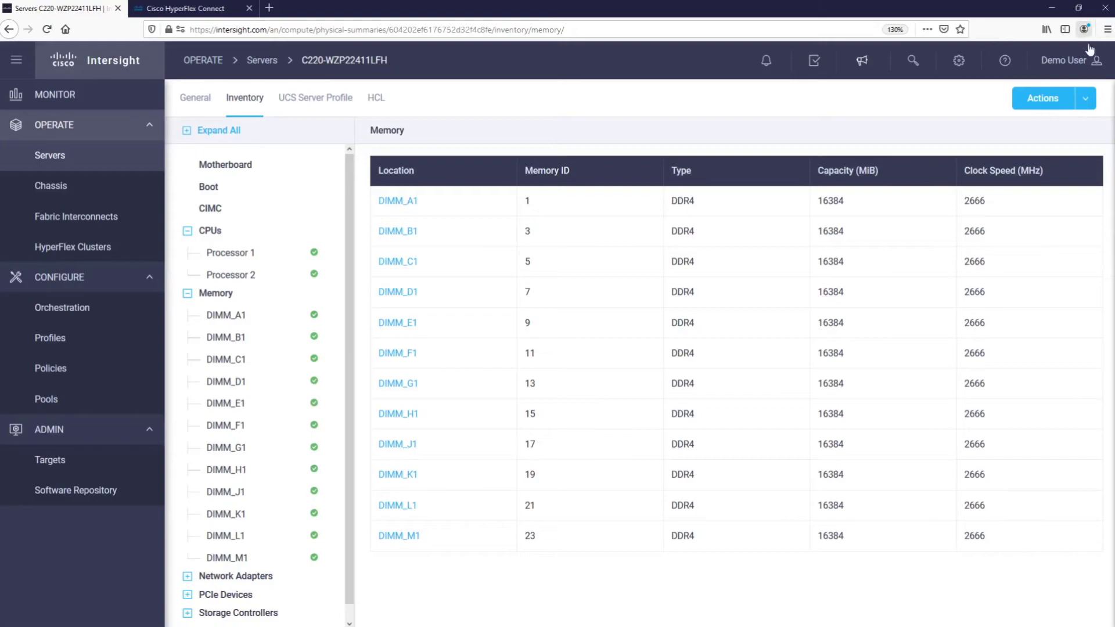
{"action": "left_click", "coordinate": [1086, 100]}
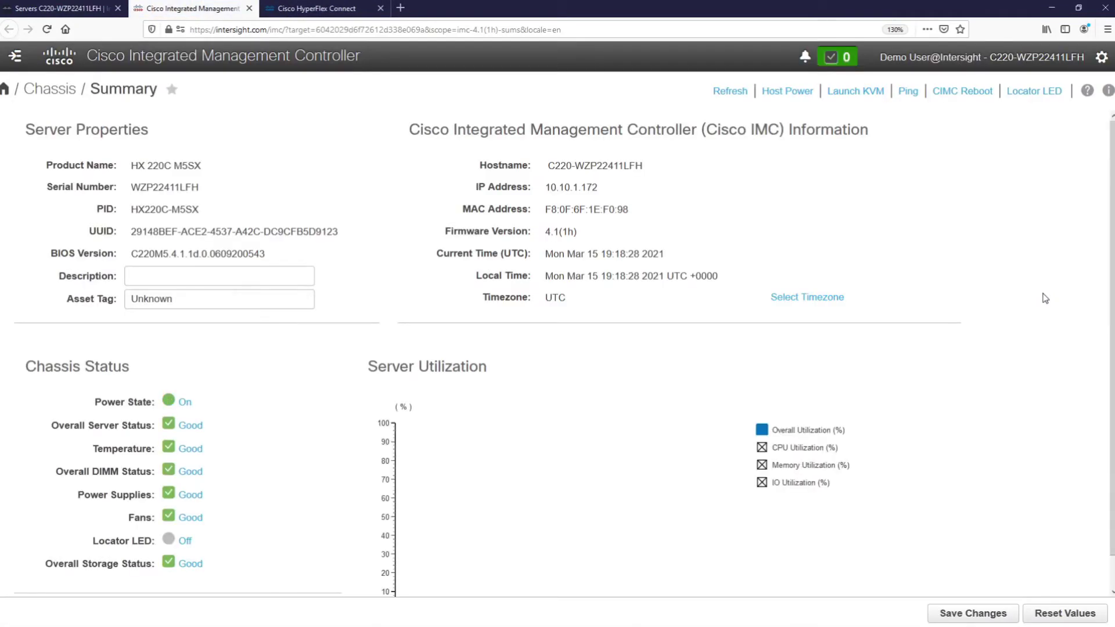
Step: Back in Intersight, open a TAC case for C220-WZP22411LFH and continue to Support Case Manager
{"action": "left_click", "coordinate": [66, 6]}
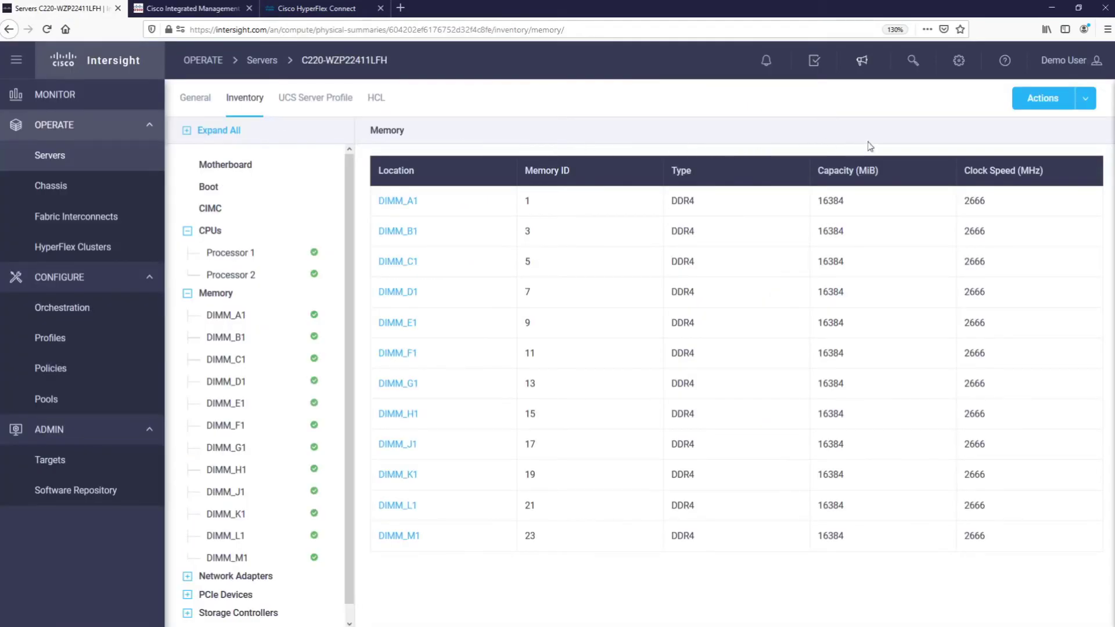
{"action": "left_click", "coordinate": [1086, 99]}
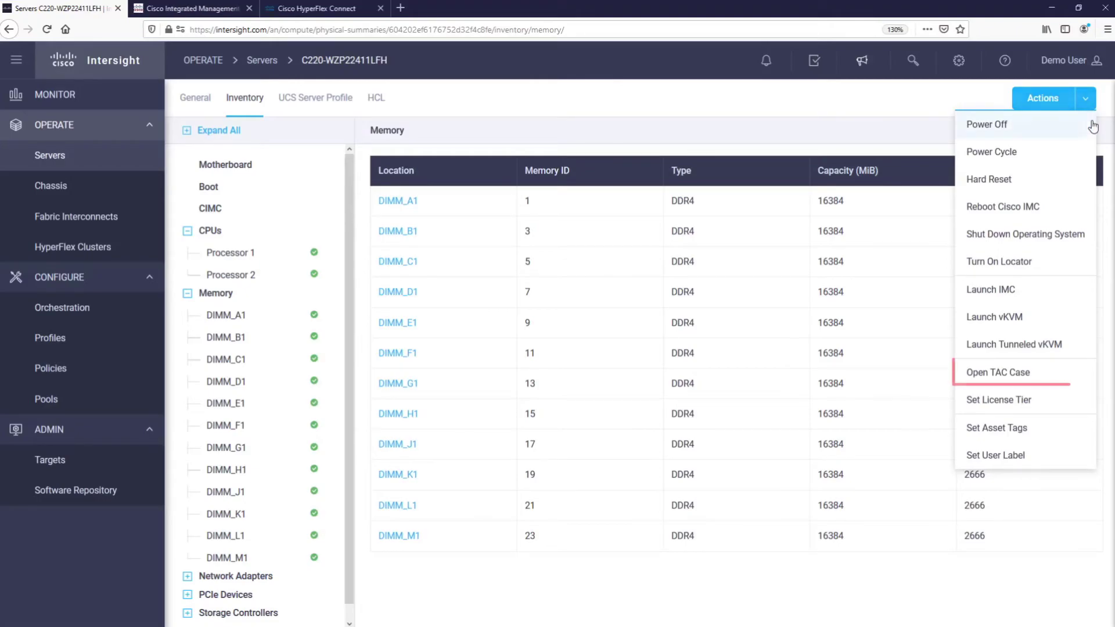
{"action": "left_click", "coordinate": [1056, 376]}
{"action": "left_click", "coordinate": [685, 412]}
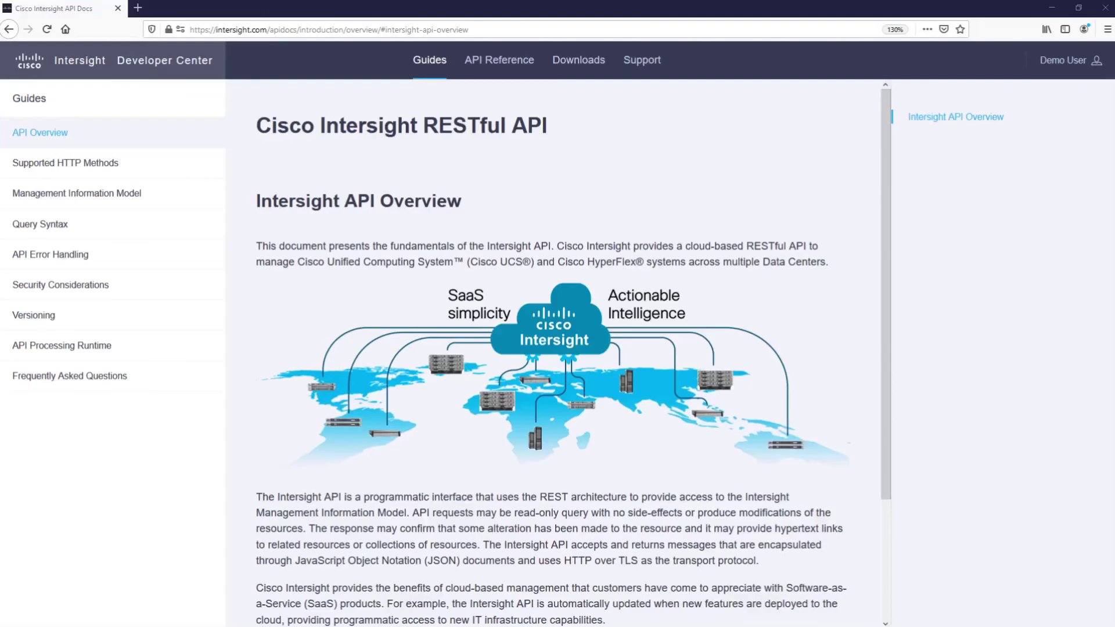
Step: Search the API Reference for 'hyperflex' and load the hyperflex/Clusters GET request into the REST Client
{"action": "left_click", "coordinate": [515, 68]}
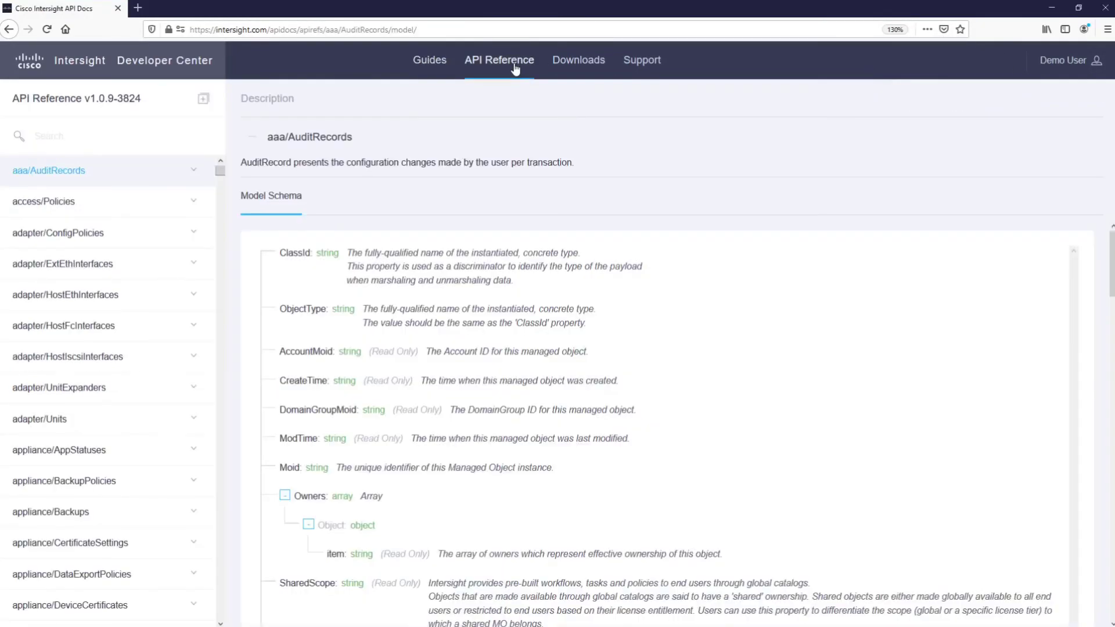
{"action": "left_click", "coordinate": [54, 149]}
{"action": "type", "text": "hyperflex"}
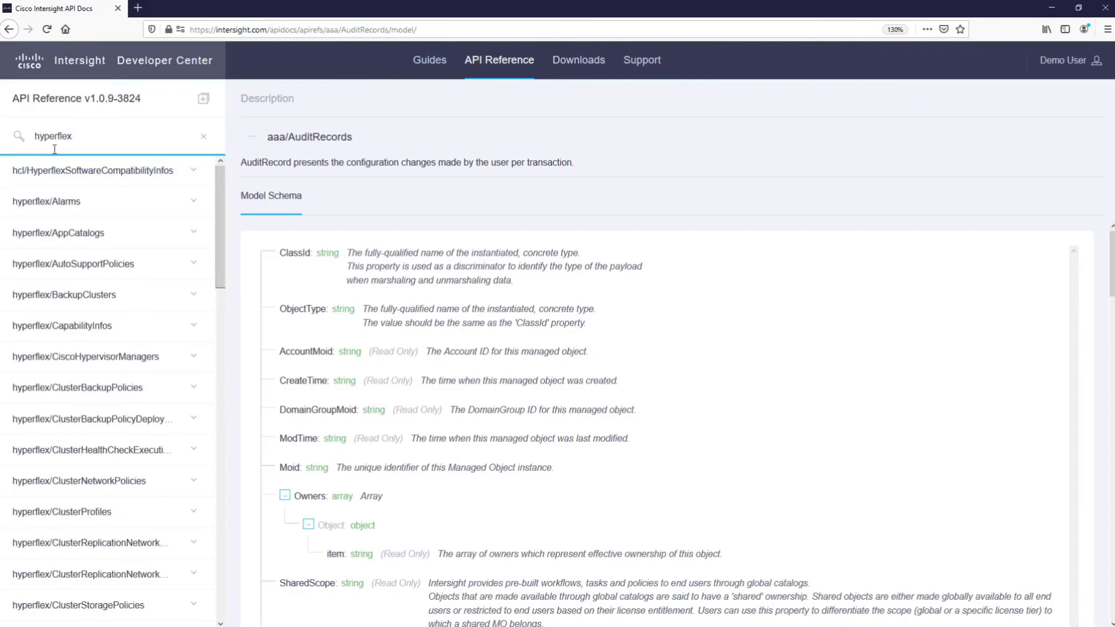
{"action": "scroll", "coordinate": [97, 293], "scroll_direction": "down", "scroll_amount": 4}
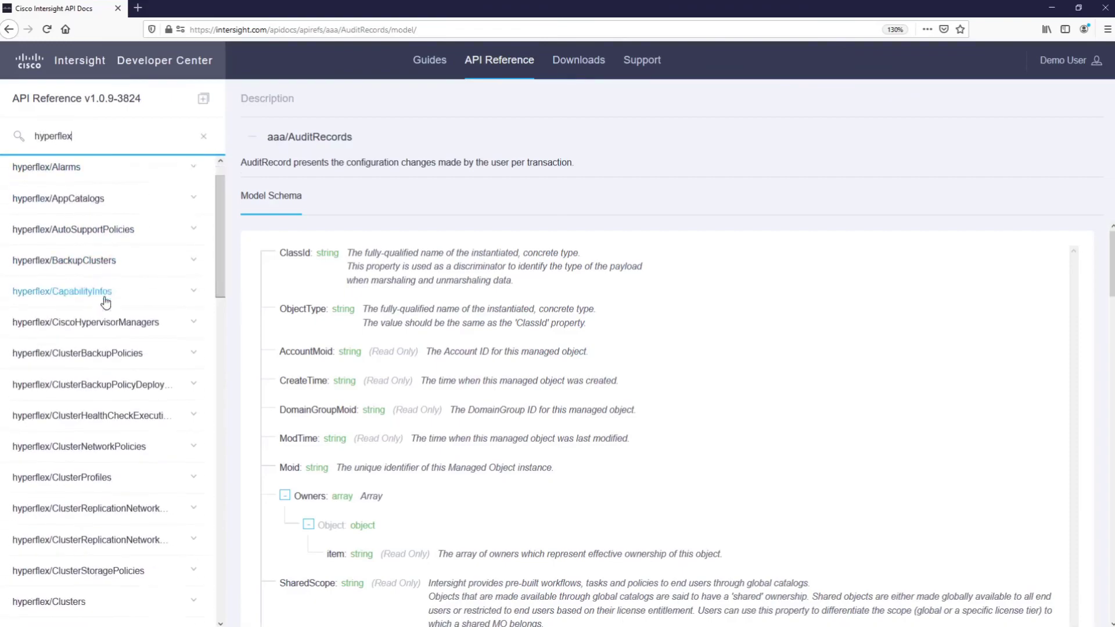
{"action": "left_click", "coordinate": [98, 397]}
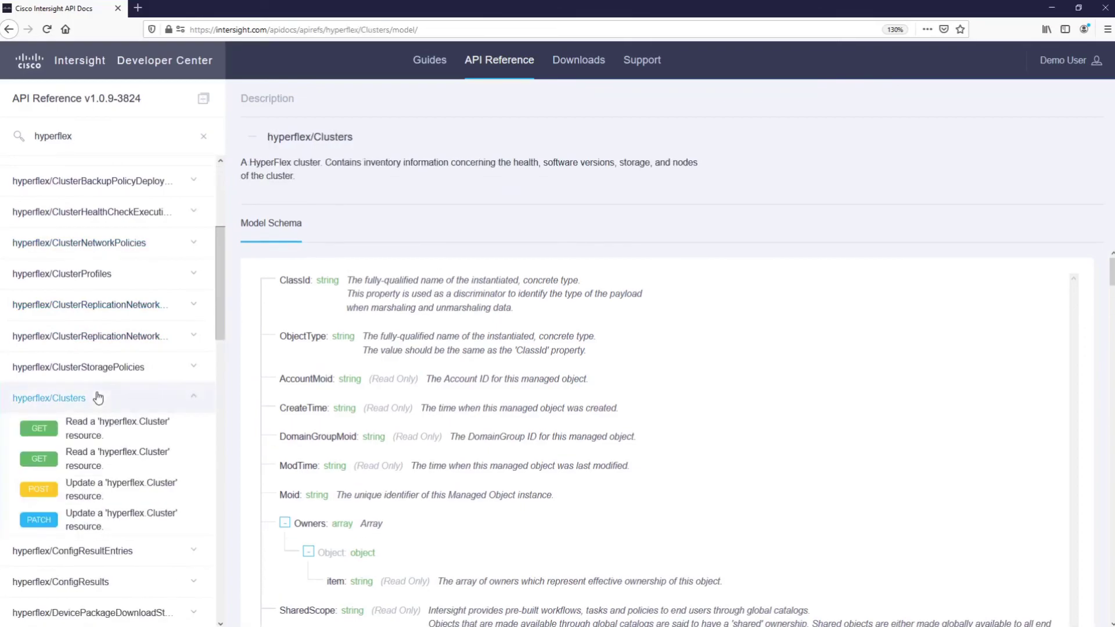
{"action": "left_click", "coordinate": [116, 428]}
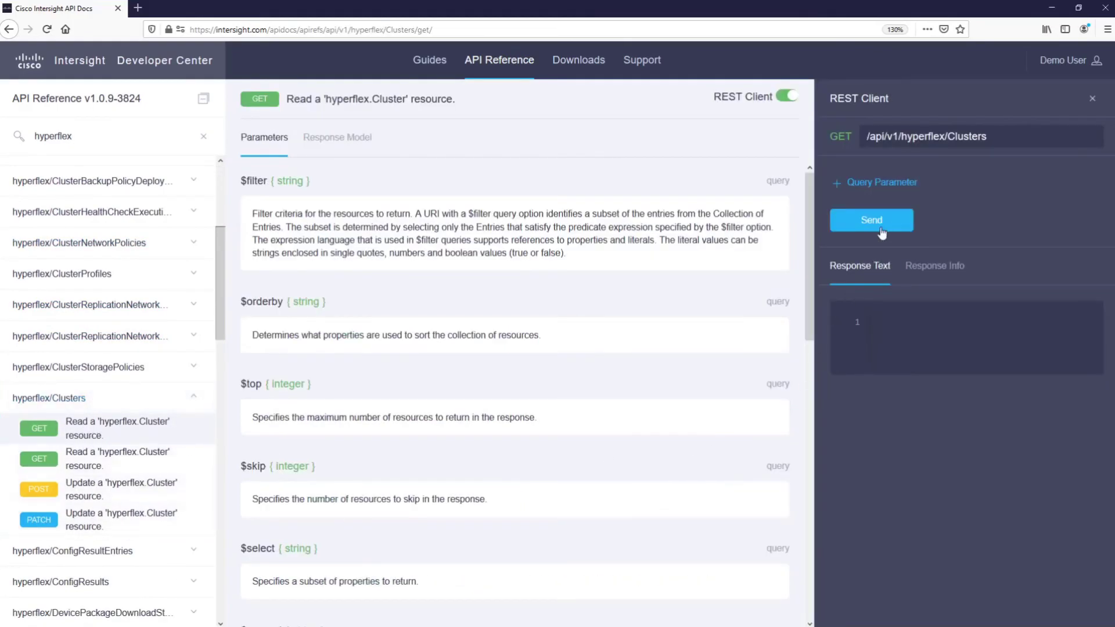
Step: Send GET /api/v1/hyperflex/Clusters, getting 200 Success with Cluster2's JSON details
{"action": "left_click", "coordinate": [882, 230]}
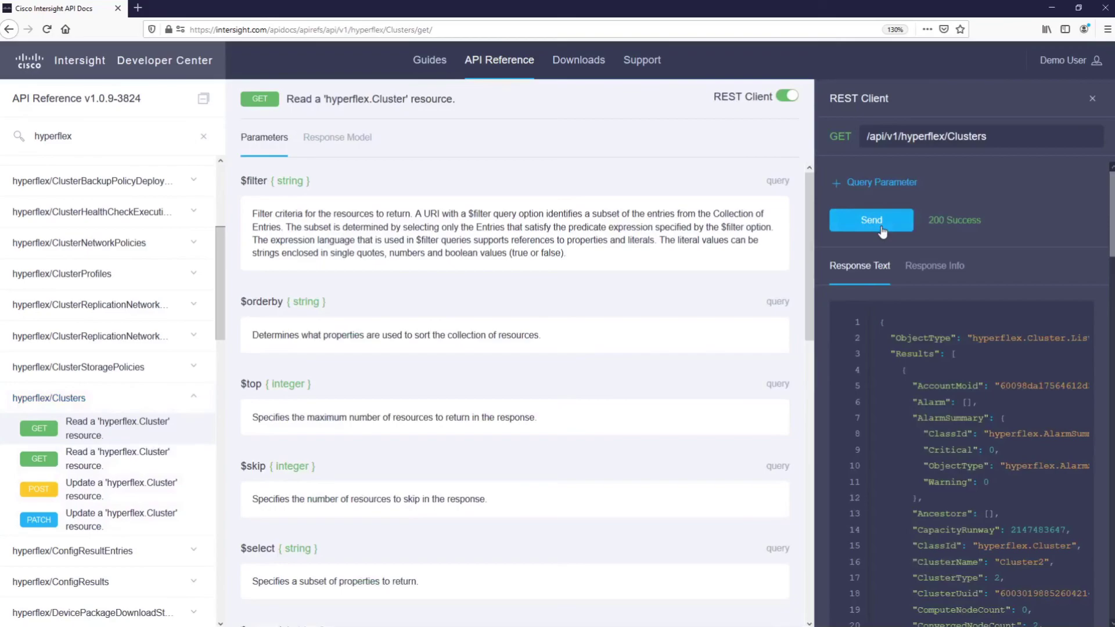